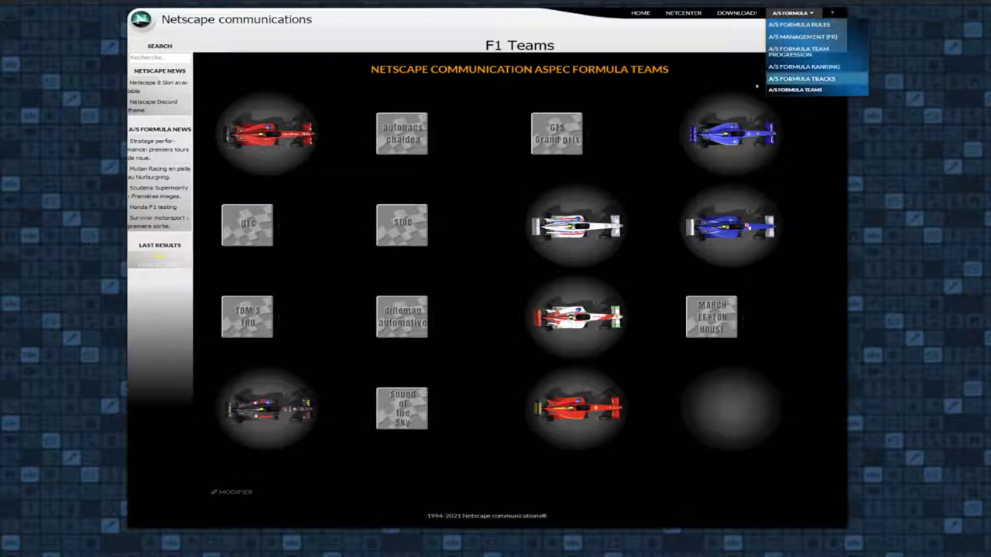
# - View the A/S Formula Tracks page and the A/S Formula Team Progression page
pyautogui.click(802, 78)
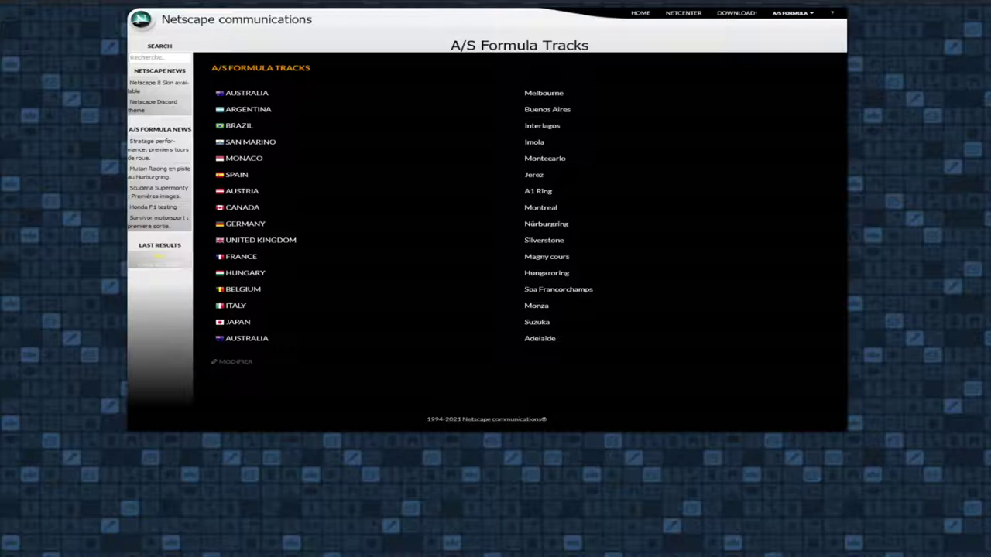
pyautogui.click(791, 12)
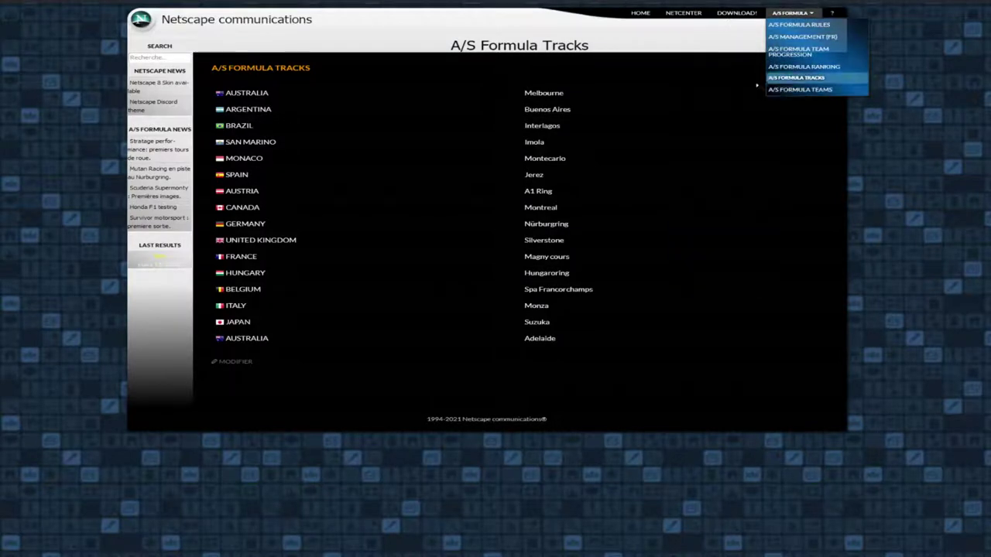
pyautogui.click(798, 51)
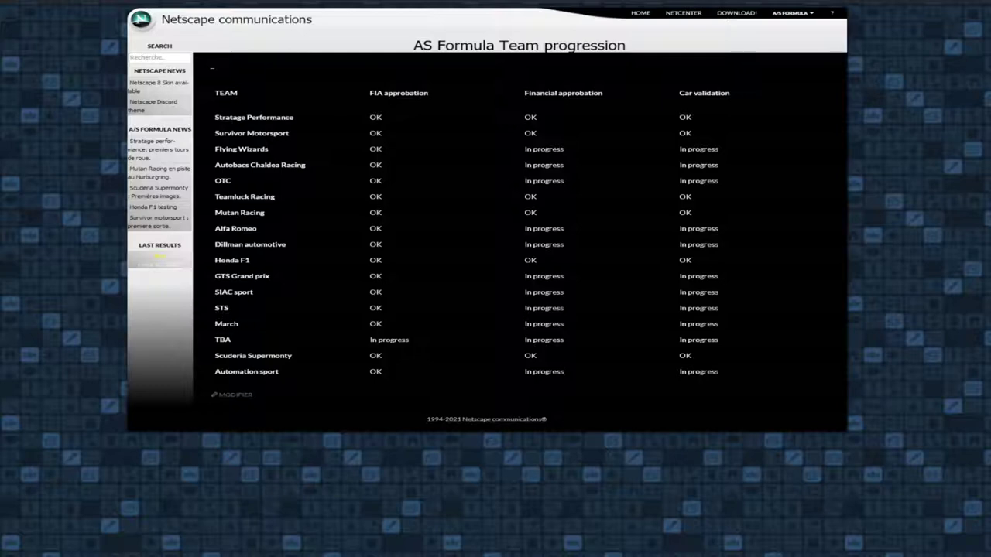
# - View the A/S Management (FR) page and open the Teamluck Racing Team page from the A/S Formula teams
pyautogui.click(789, 13)
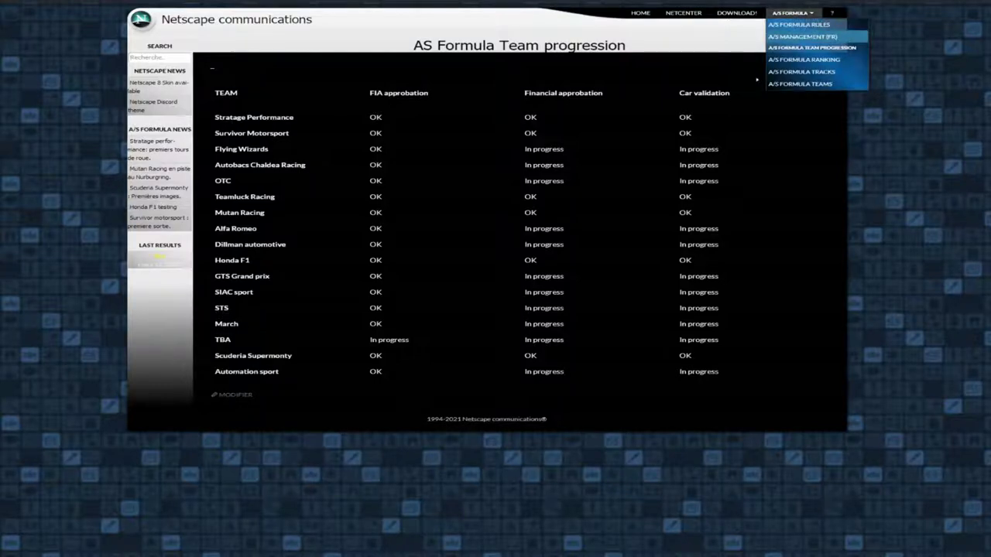
pyautogui.click(802, 37)
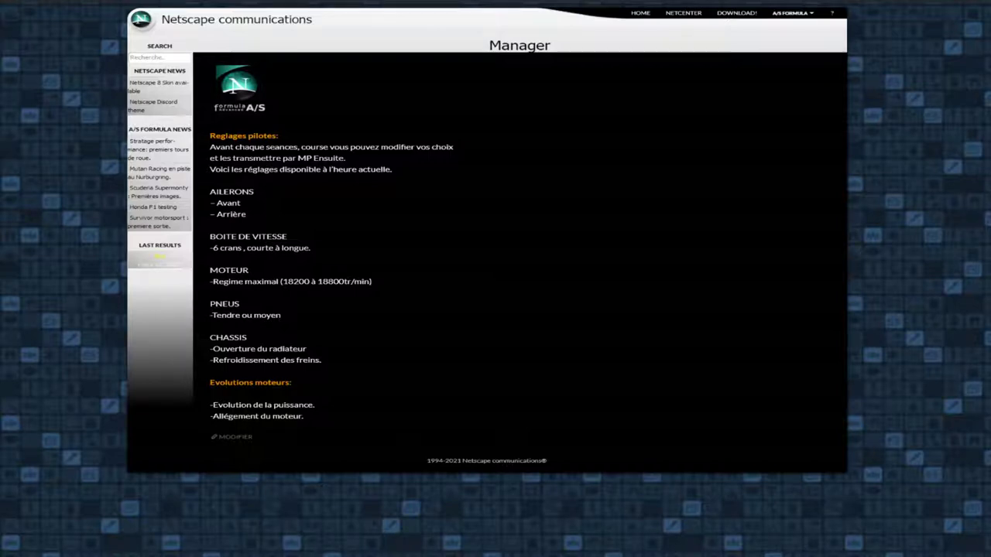
pyautogui.moveTo(791, 13)
pyautogui.moveTo(801, 89)
pyautogui.moveTo(770, 90)
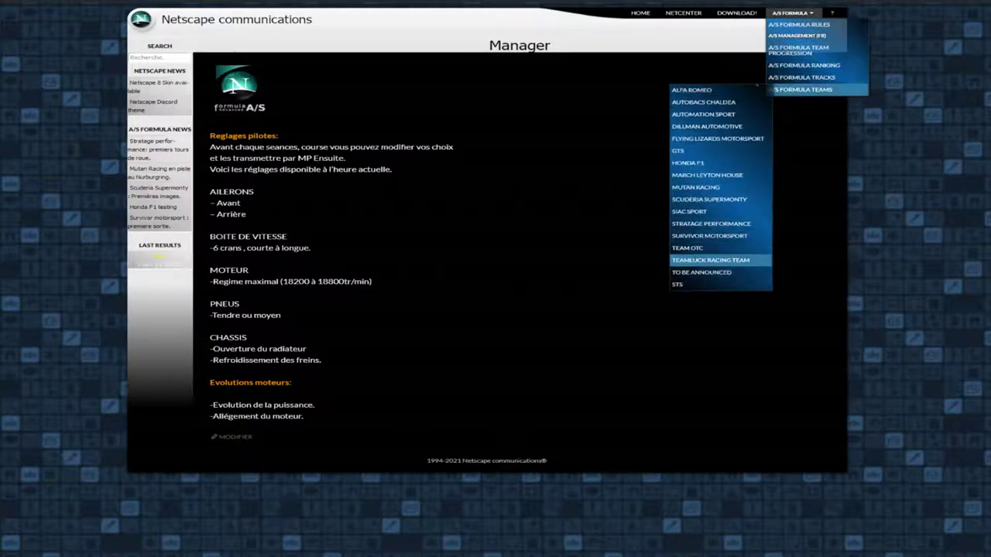
pyautogui.click(710, 260)
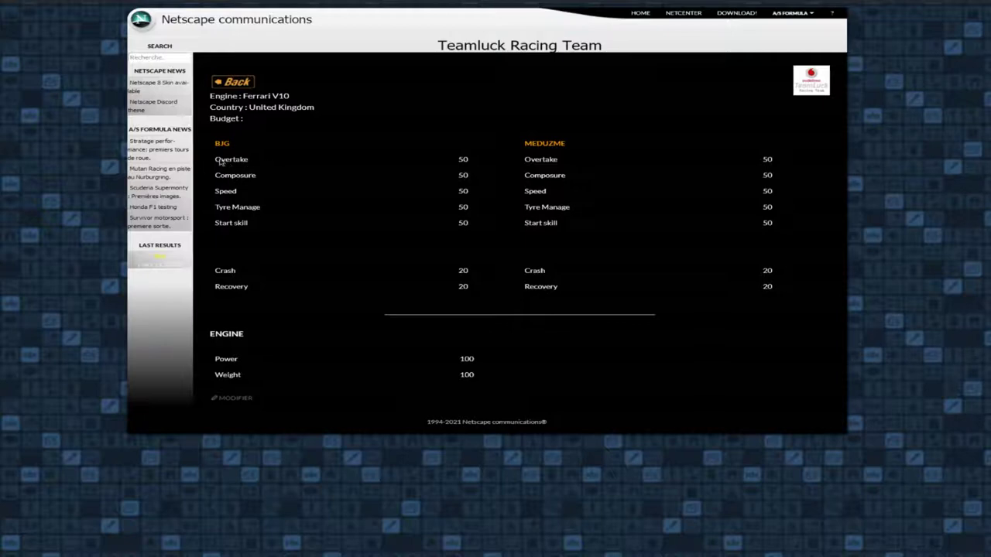
# - Examine the Teamluck drivers' skill ratings, from Overtake through Start skill, together with their Crash and Recovery values
pyautogui.moveTo(220, 161); pyautogui.dragTo(254, 162)
pyautogui.click(313, 197)
pyautogui.moveTo(217, 176); pyautogui.dragTo(255, 178)
pyautogui.click(262, 180)
pyautogui.tripleClick(256, 215)
pyautogui.click(269, 208)
pyautogui.moveTo(215, 224); pyautogui.dragTo(296, 225)
pyautogui.click(300, 228)
pyautogui.doubleClick(225, 271)
pyautogui.doubleClick(232, 287)
pyautogui.click(294, 276)
pyautogui.moveTo(473, 294); pyautogui.dragTo(389, 276)
pyautogui.click(387, 273)
pyautogui.moveTo(807, 307); pyautogui.dragTo(225, 117)
pyautogui.click(495, 224)
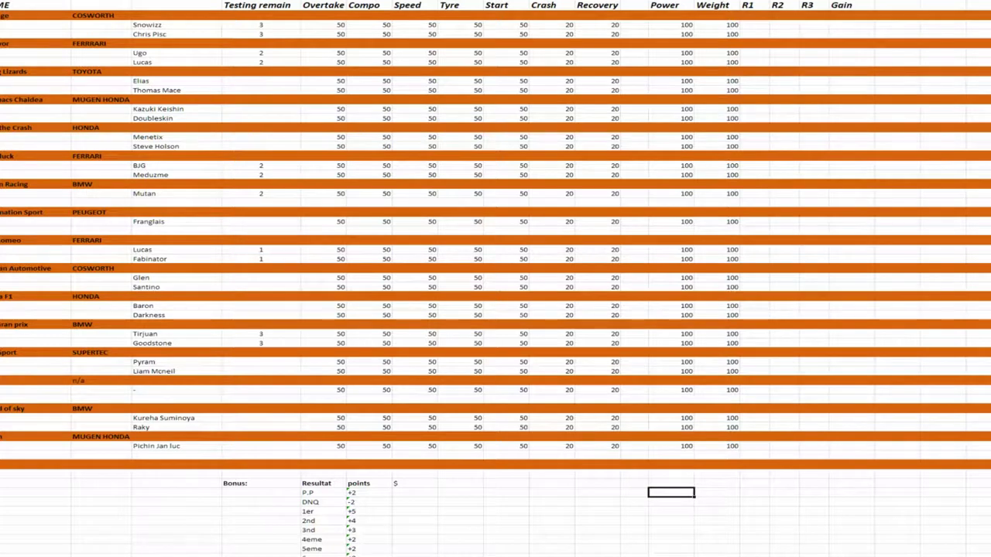
# - Examine the R1, R2 and R3 columns of the team spreadsheet and the ratings in the last driver's row
pyautogui.click(780, 6)
pyautogui.click(809, 6)
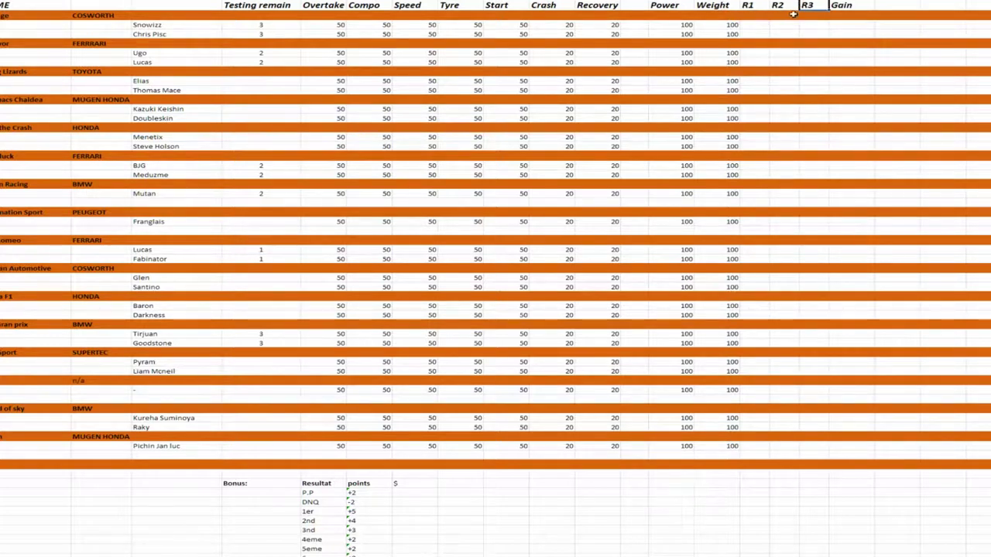
pyautogui.click(775, 5)
pyautogui.click(809, 6)
pyautogui.scroll(-10, 772, 124)
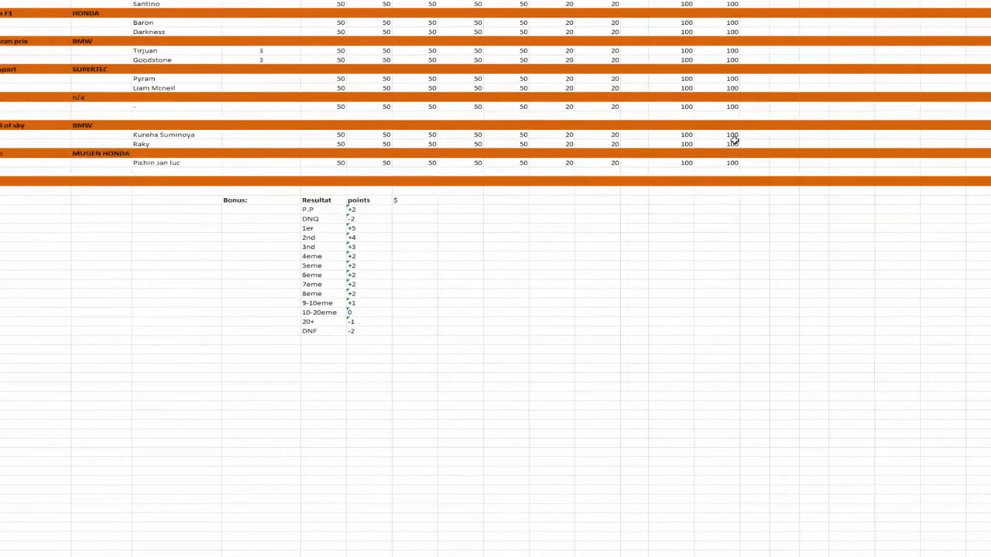
pyautogui.scroll(-3, 656, 241)
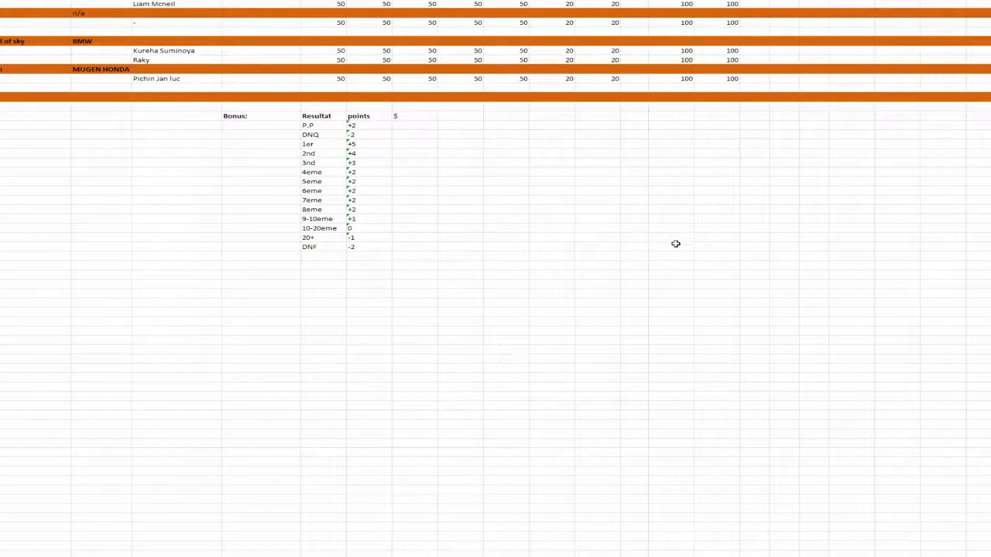
pyautogui.click(346, 80)
pyautogui.click(388, 80)
pyautogui.click(457, 81)
pyautogui.click(426, 80)
pyautogui.click(525, 136)
pyautogui.moveTo(751, 82); pyautogui.dragTo(825, 79)
pyautogui.click(809, 144)
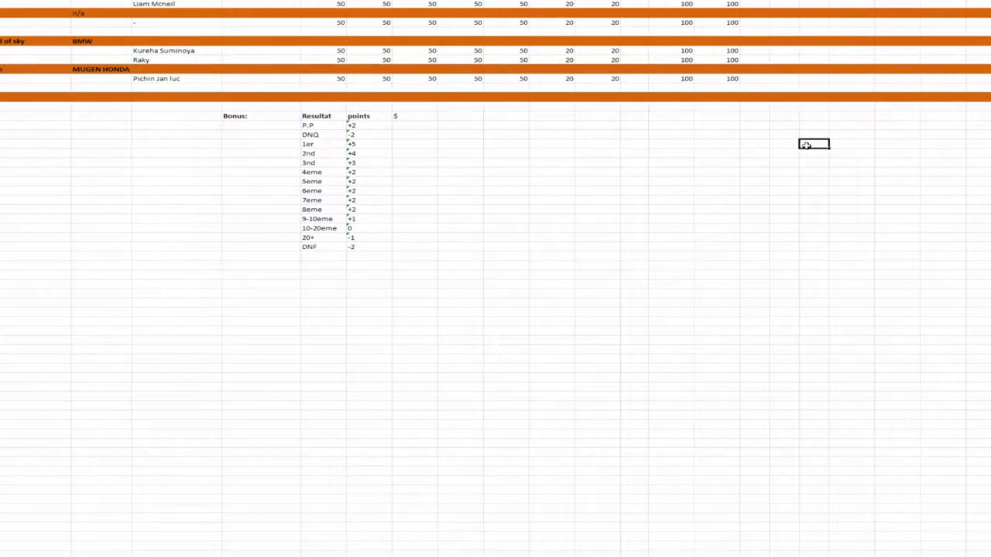
pyautogui.click(756, 81)
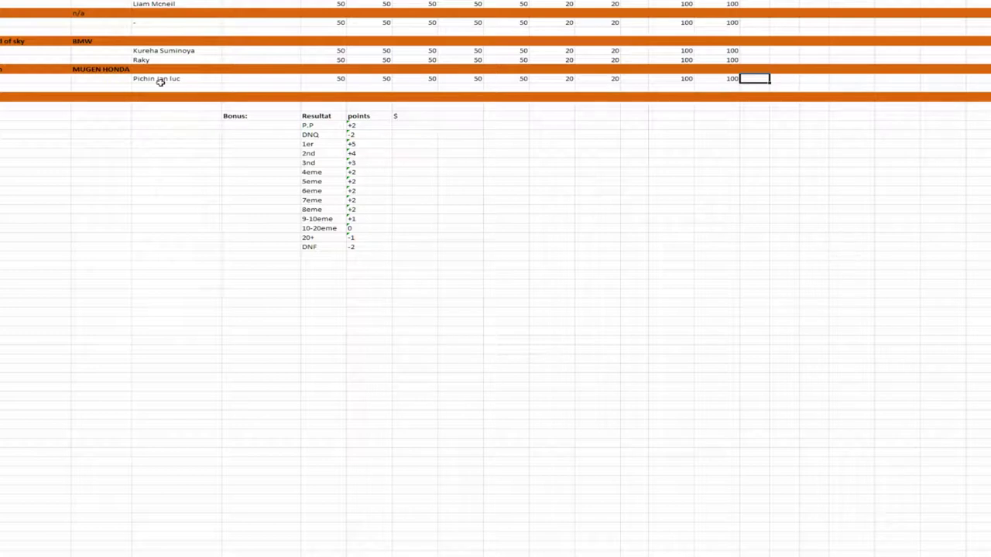
pyautogui.click(780, 80)
# - Correct the spelling of the last listed driver's name by inserting the missing letter "e"
pyautogui.click(165, 78)
pyautogui.doubleClick(160, 78)
pyautogui.write('e')
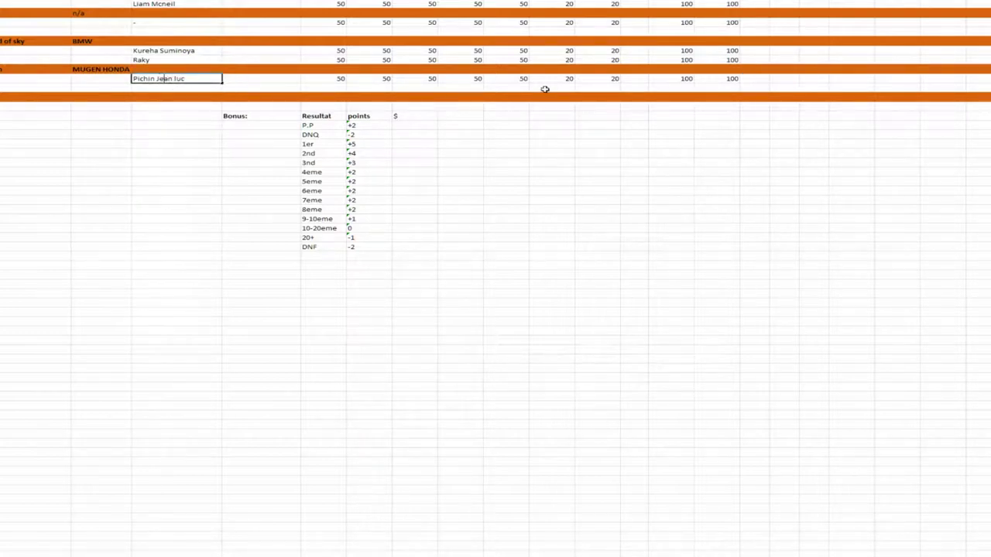
pyautogui.click(701, 81)
# - Enter example values in the last driver's row: R1 2, R2 -2, R3 1 and Gain 1
pyautogui.click(752, 79)
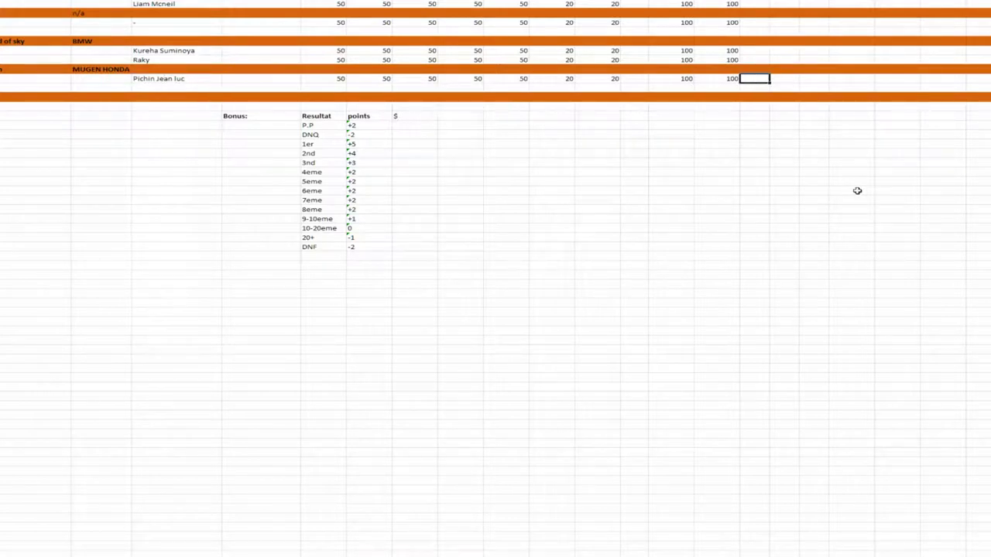
pyautogui.write('2')
pyautogui.press('Tab')
pyautogui.write('-2')
pyautogui.press('Tab')
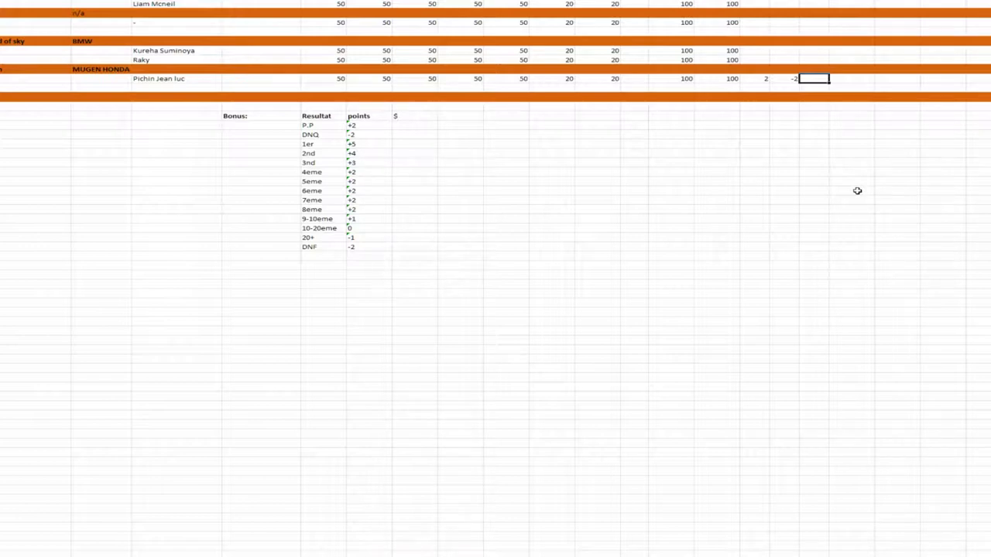
pyautogui.write('1')
pyautogui.press('Tab')
pyautogui.write('1')
pyautogui.press('Left')
pyautogui.press('Left')
pyautogui.press('Right')
pyautogui.press('Right')
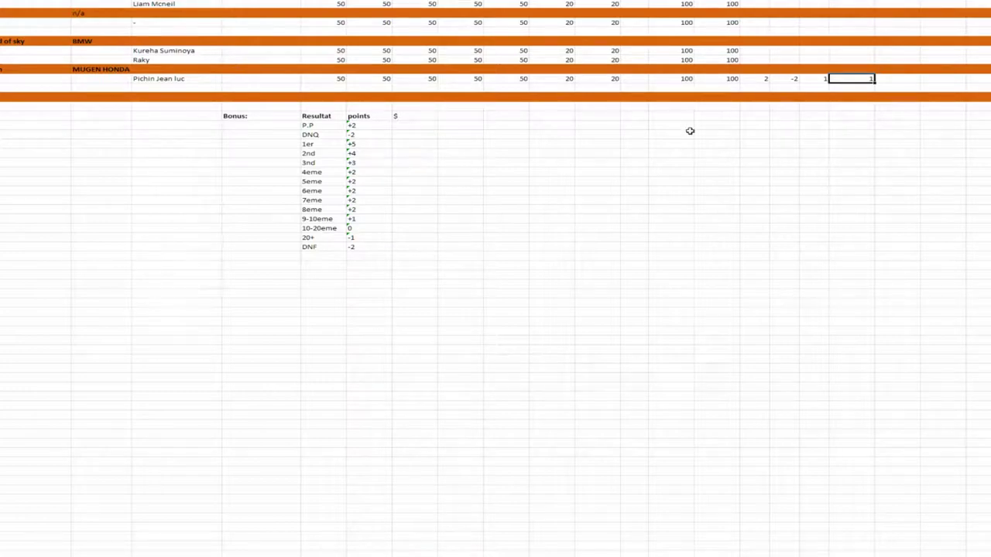
# - Clear the example R1, R2, R3 and Gain values from the last driver's row
pyautogui.moveTo(343, 80); pyautogui.dragTo(576, 85)
pyautogui.click(557, 132)
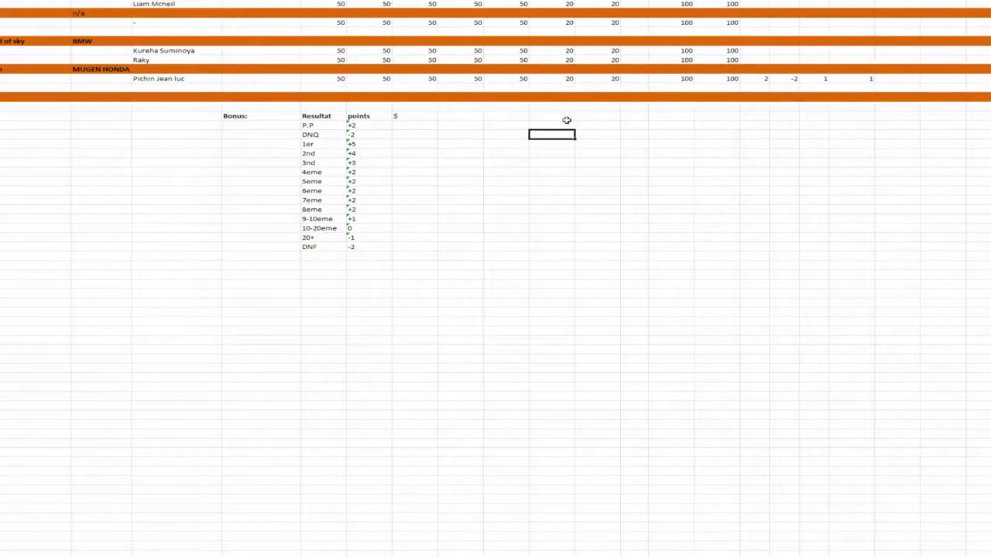
pyautogui.scroll(13, 550, 124)
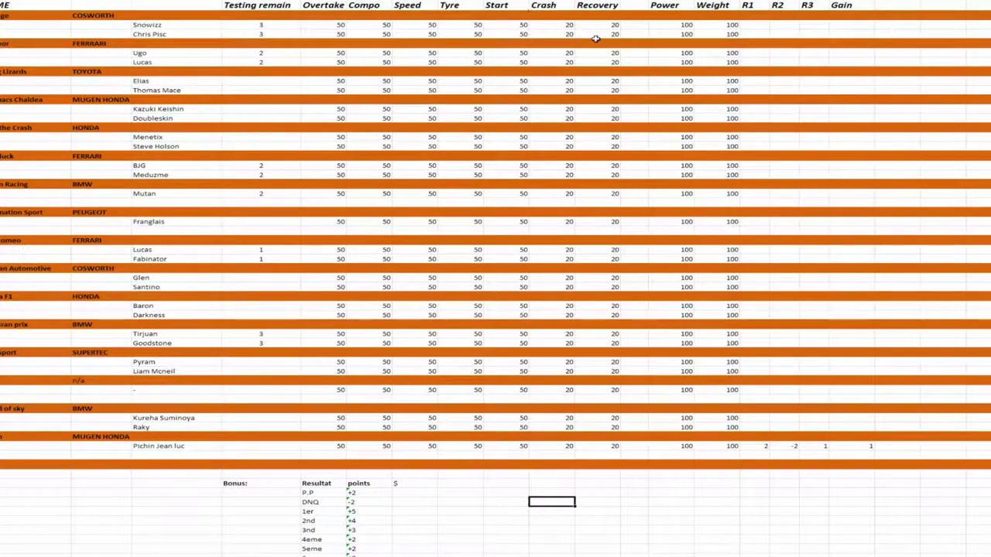
pyautogui.scroll(-1, 656, 199)
pyautogui.moveTo(871, 419); pyautogui.dragTo(773, 422)
pyautogui.press('Delete')
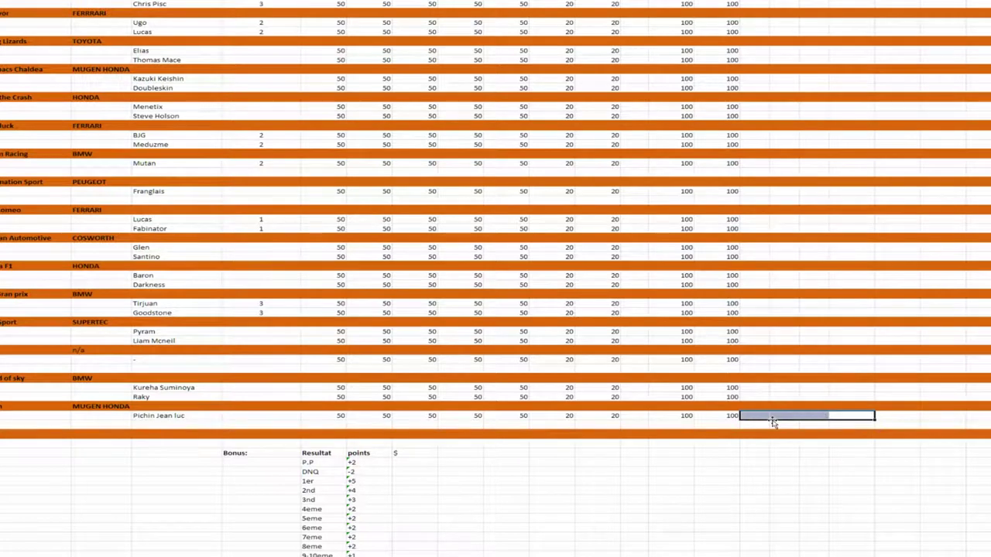
pyautogui.click(492, 499)
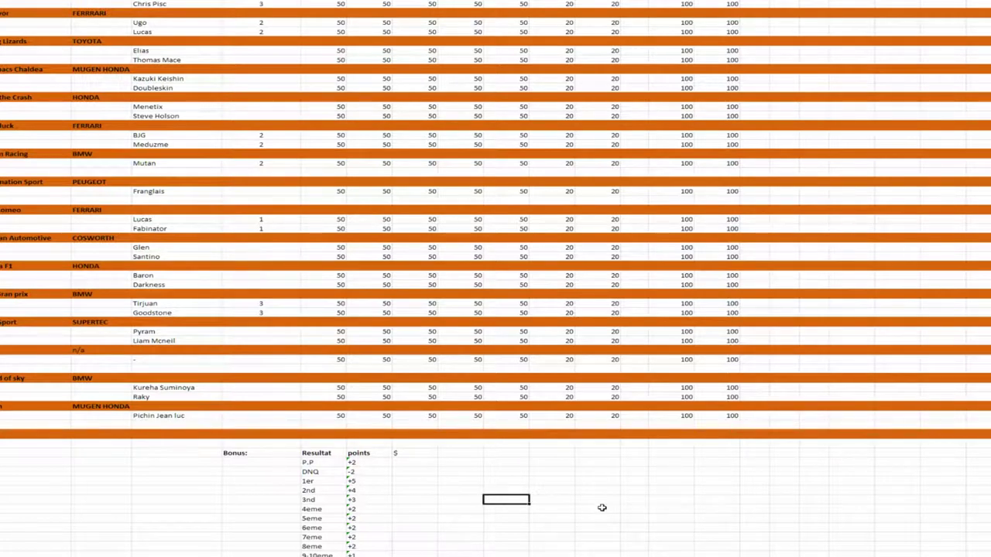
# - Highlight the empty $ cells beside the points in the Bonus table
pyautogui.scroll(-1, 596, 503)
pyautogui.moveTo(406, 428); pyautogui.dragTo(410, 553)
pyautogui.click(407, 453)
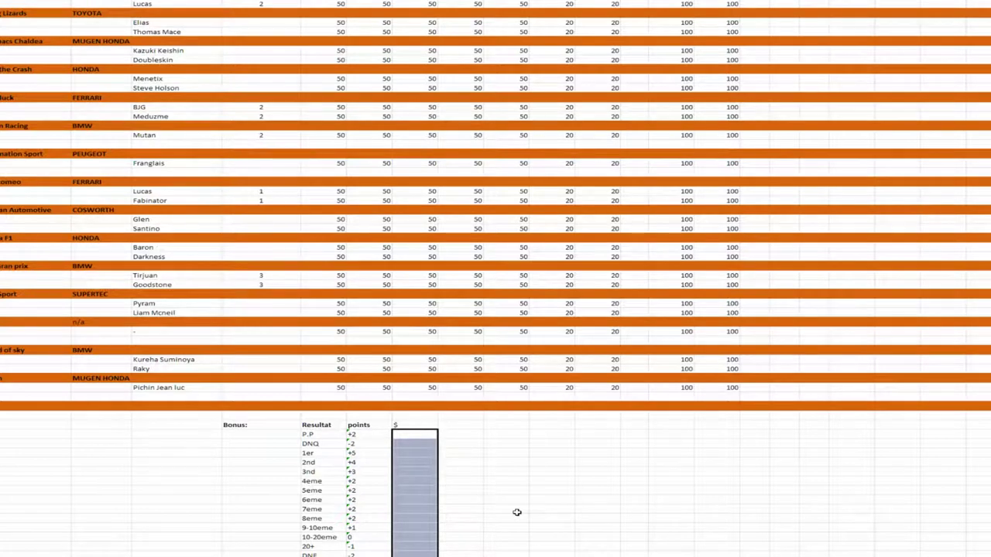
pyautogui.click(517, 513)
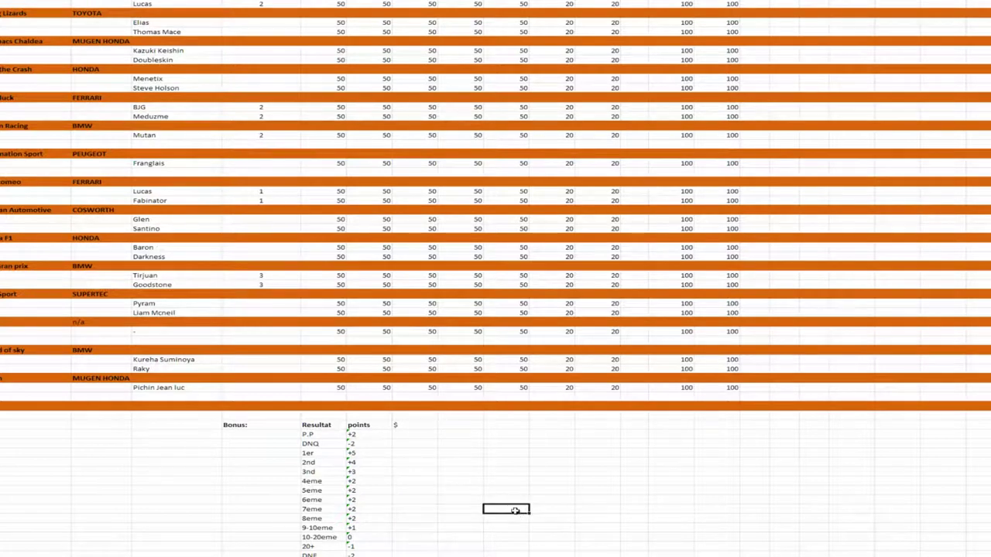
pyautogui.scroll(2, 516, 511)
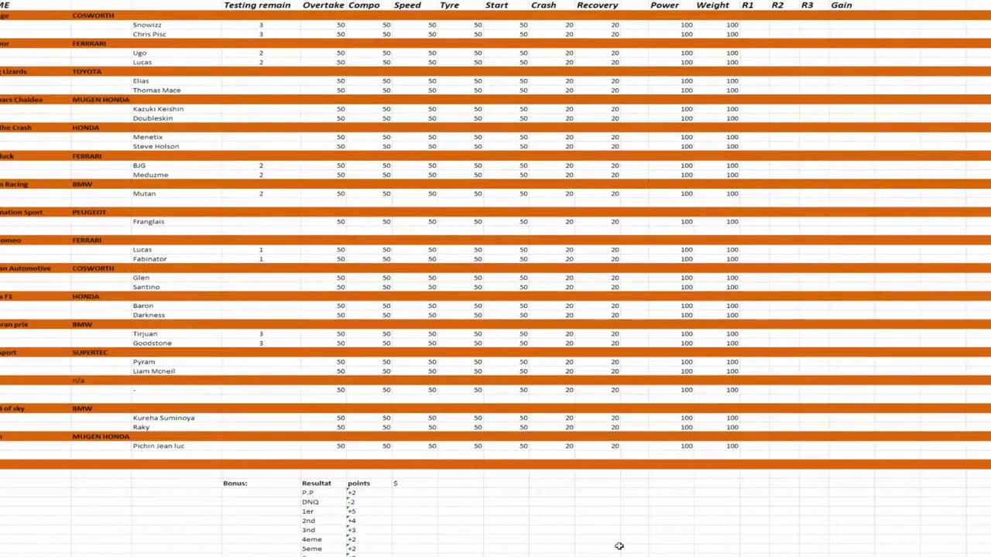
# - Examine the Testing remain column and the first Cosworth driver's entry in it
pyautogui.click(269, 10)
pyautogui.click(290, 123)
pyautogui.click(389, 186)
pyautogui.click(457, 202)
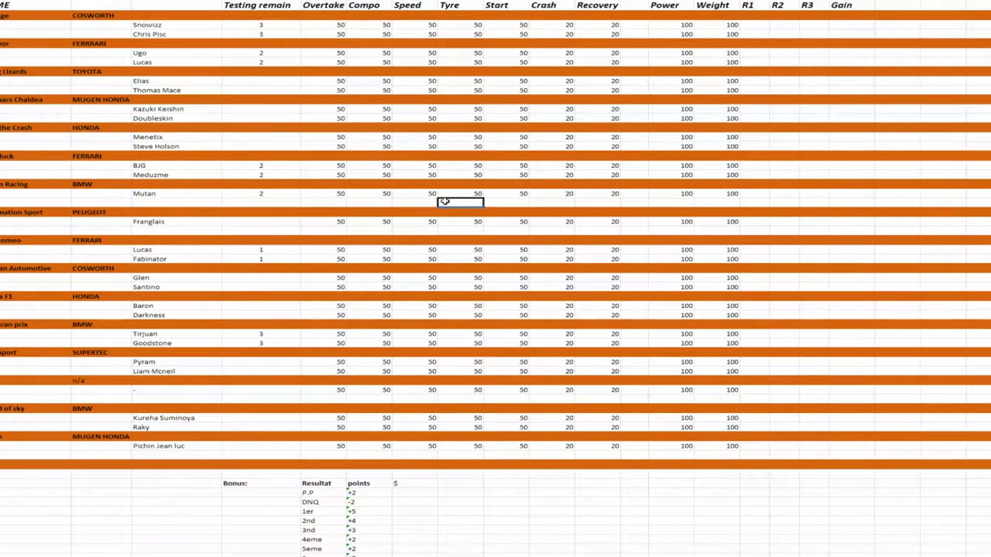
pyautogui.click(247, 24)
pyautogui.click(417, 44)
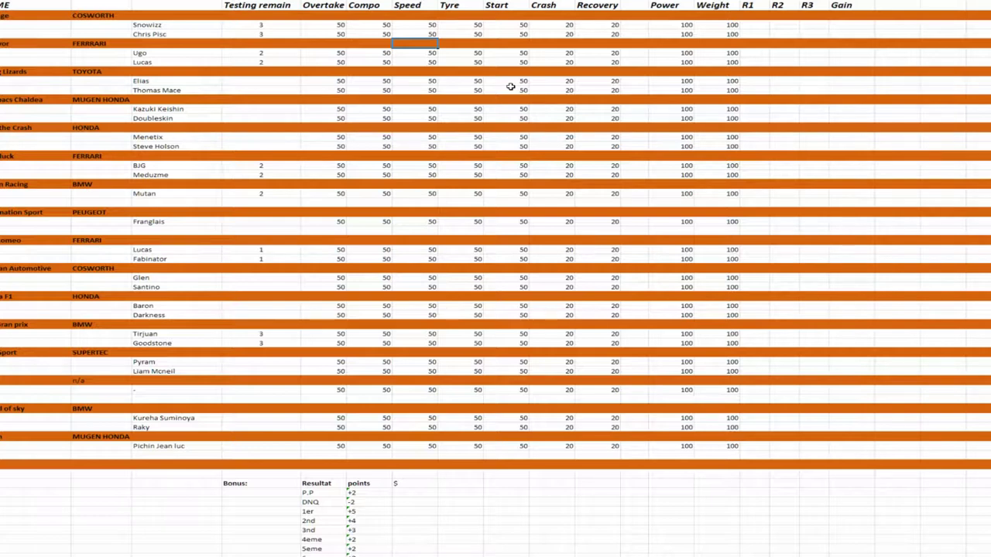
pyautogui.click(262, 25)
pyautogui.click(352, 25)
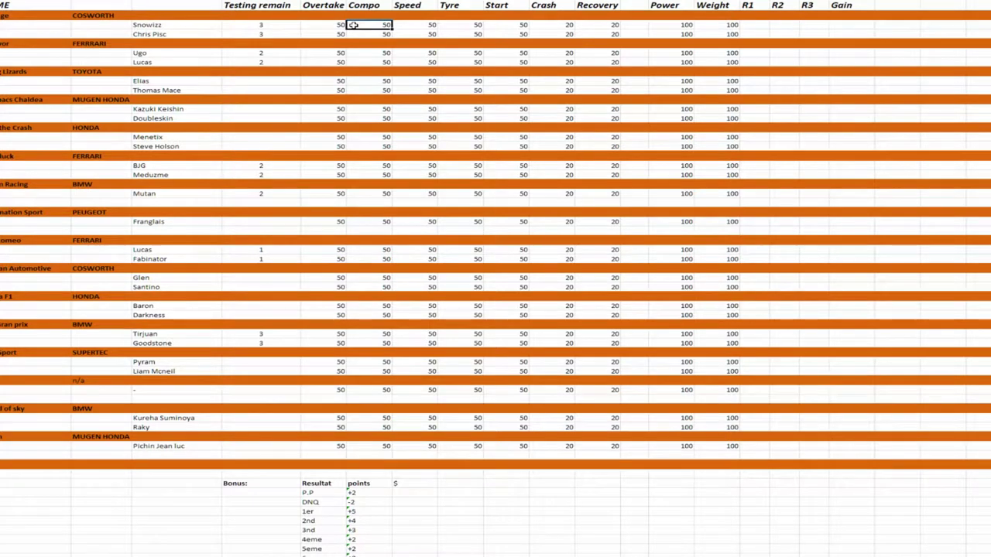
# - Review the Bonus table's points for the 9-10eme, DNF and DNQ results
pyautogui.scroll(-4, 364, 46)
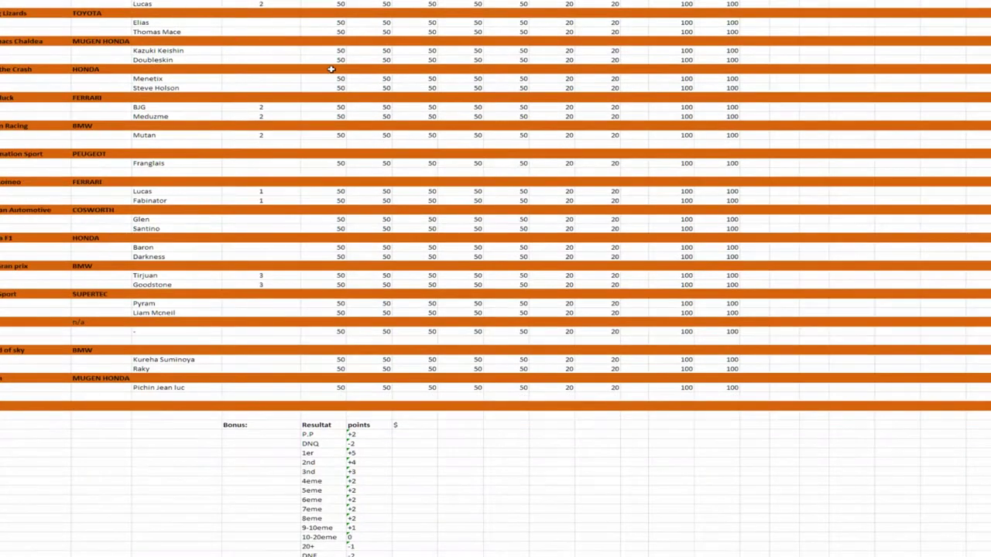
pyautogui.click(384, 499)
pyautogui.click(381, 480)
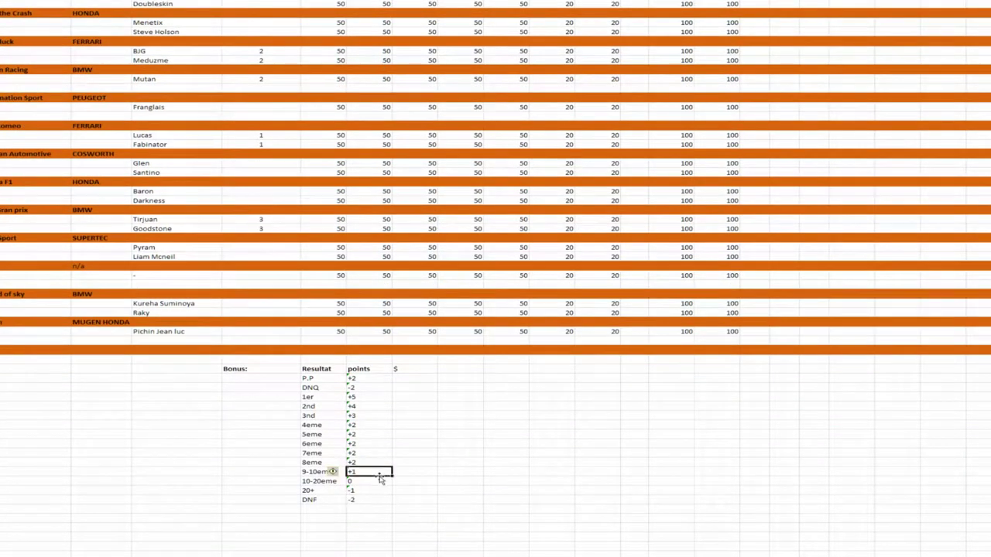
pyautogui.click(406, 473)
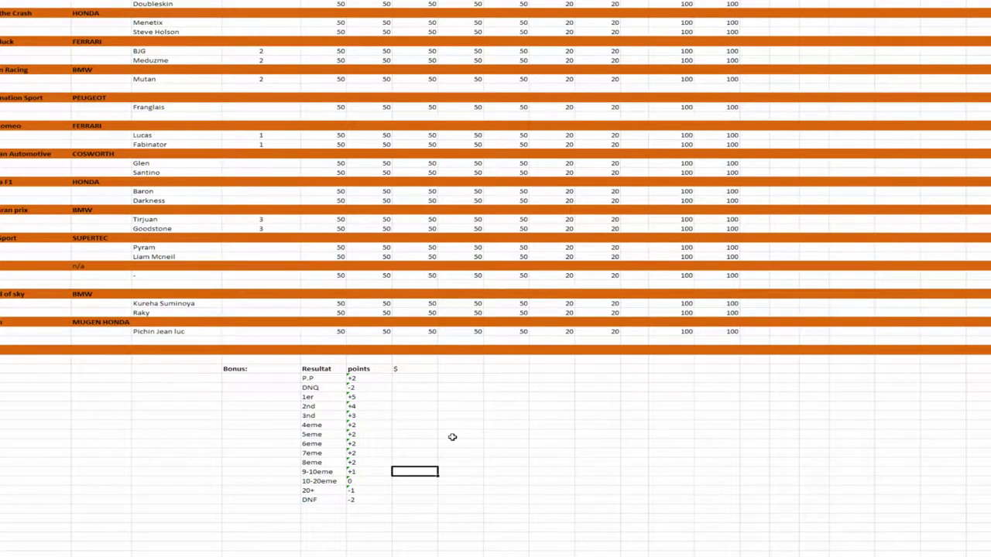
pyautogui.click(369, 501)
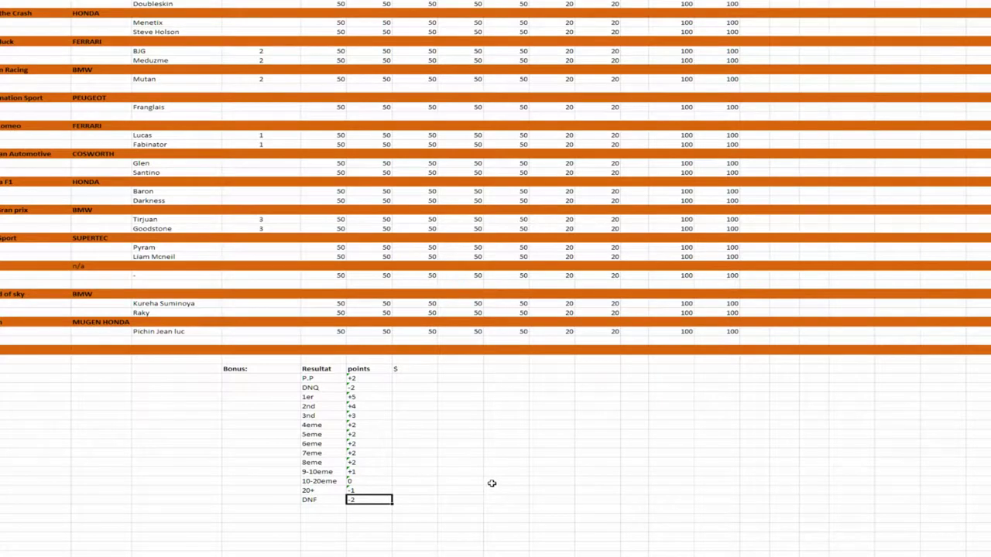
pyautogui.click(369, 388)
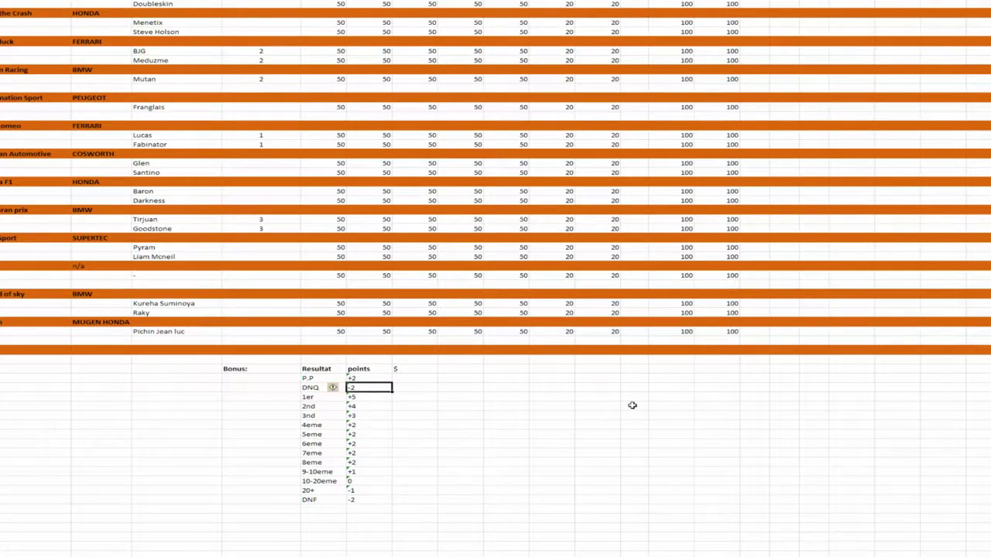
pyautogui.click(639, 423)
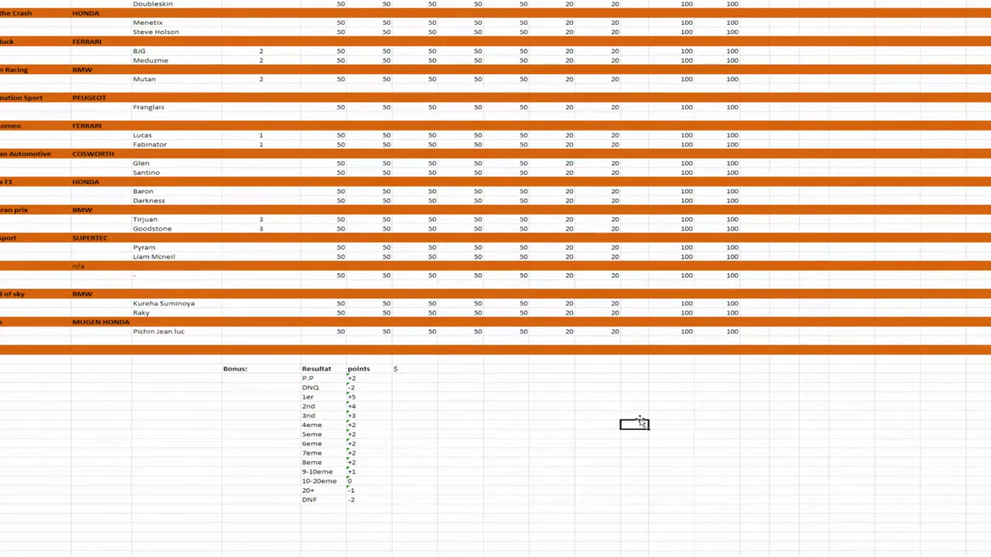